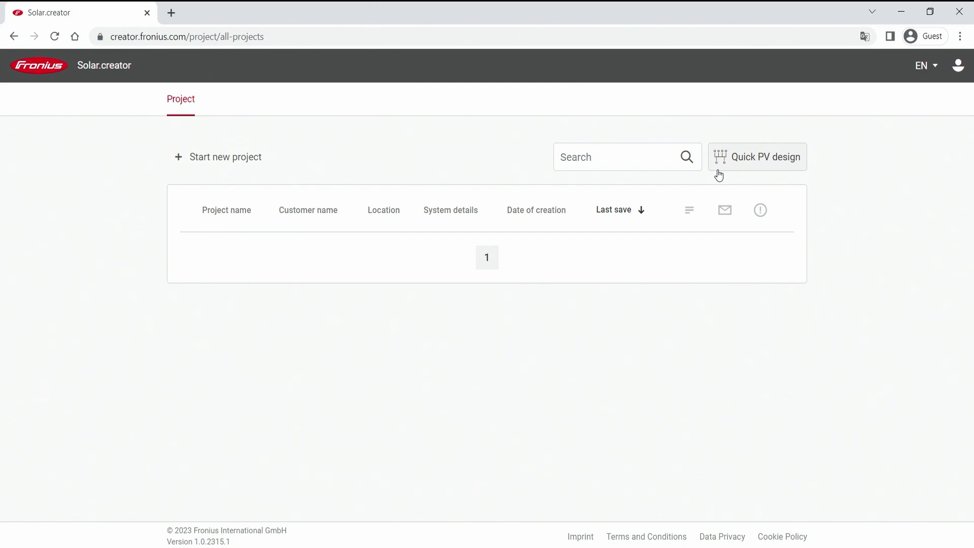
- Review the quick PV design: STH-210 Tile Red module, Primo GEN24 4.6 Plus inverter, 4000 kWh consumption
left_click(761, 159)
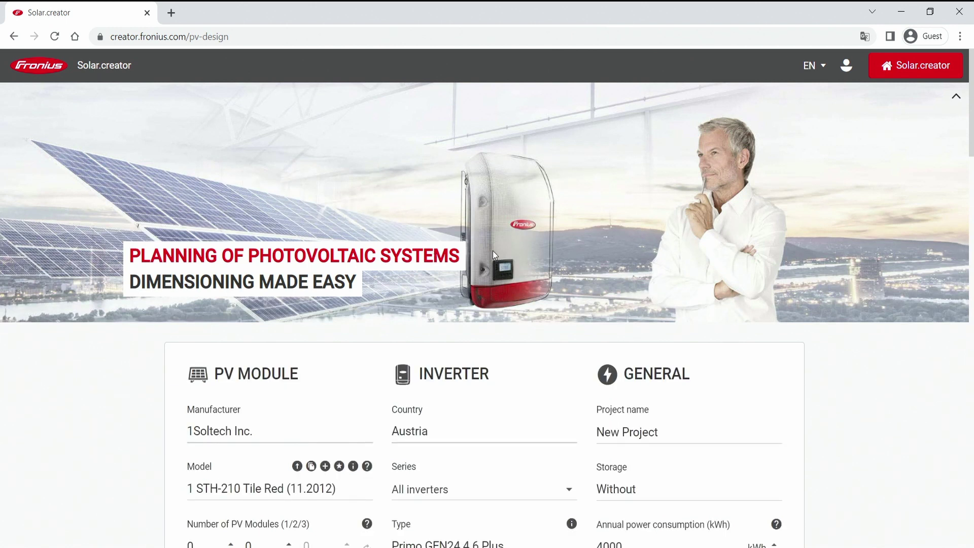
scroll(460, 221, "down", 2)
scroll(459, 221, "down", 2)
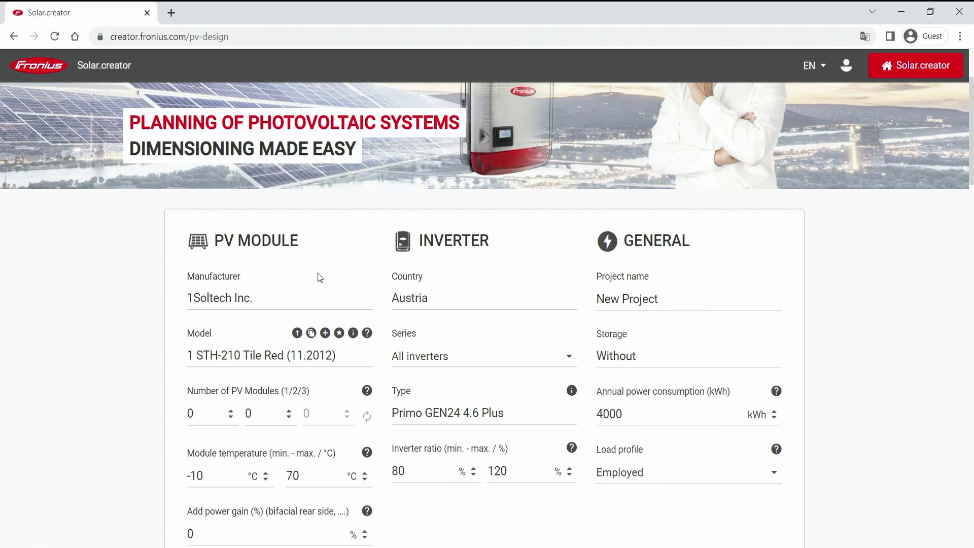
scroll(272, 304, "down", 4)
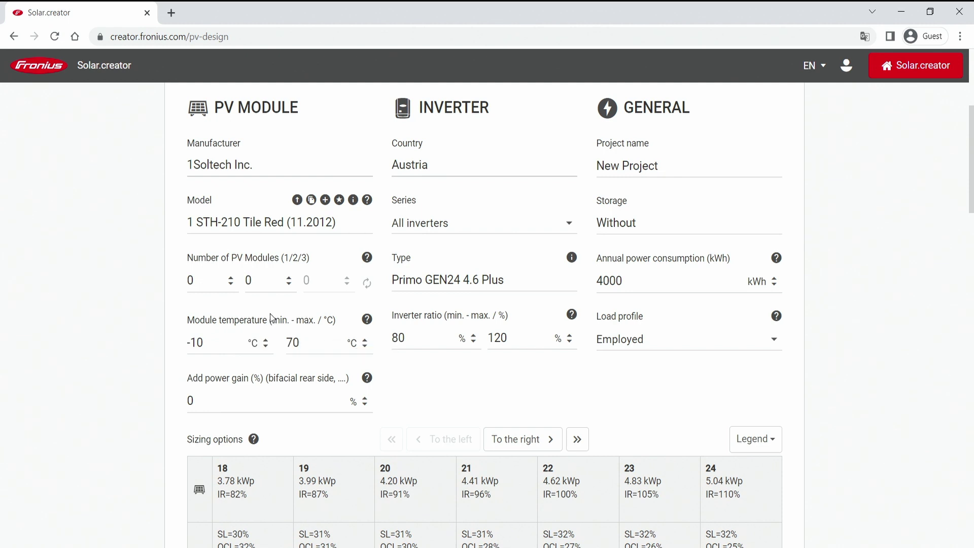
scroll(241, 329, "up", 2)
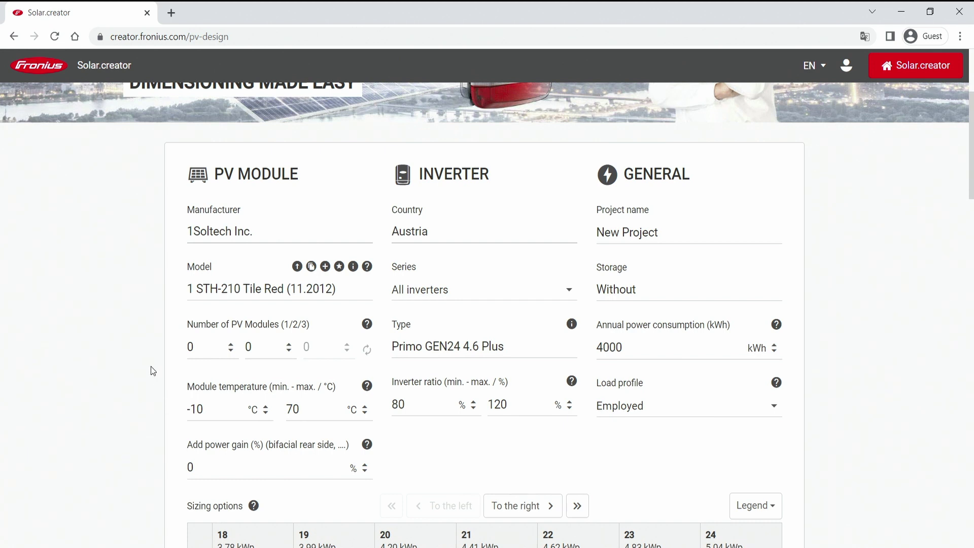
- In the 21-module column of Sizing options, pick PV1: 1 x 14 / PV2: 1 x 7, then try other string layouts
scroll(151, 370, "down", 5)
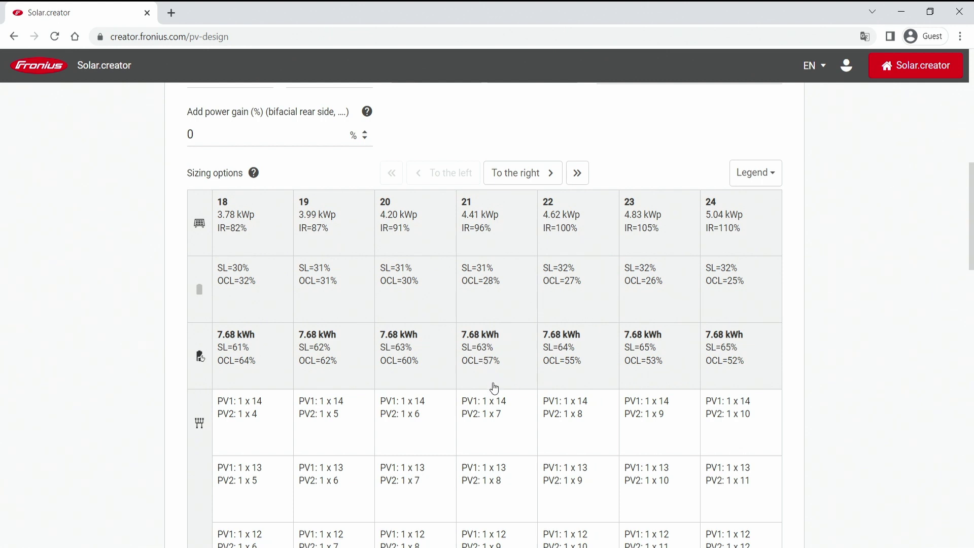
left_click(491, 406)
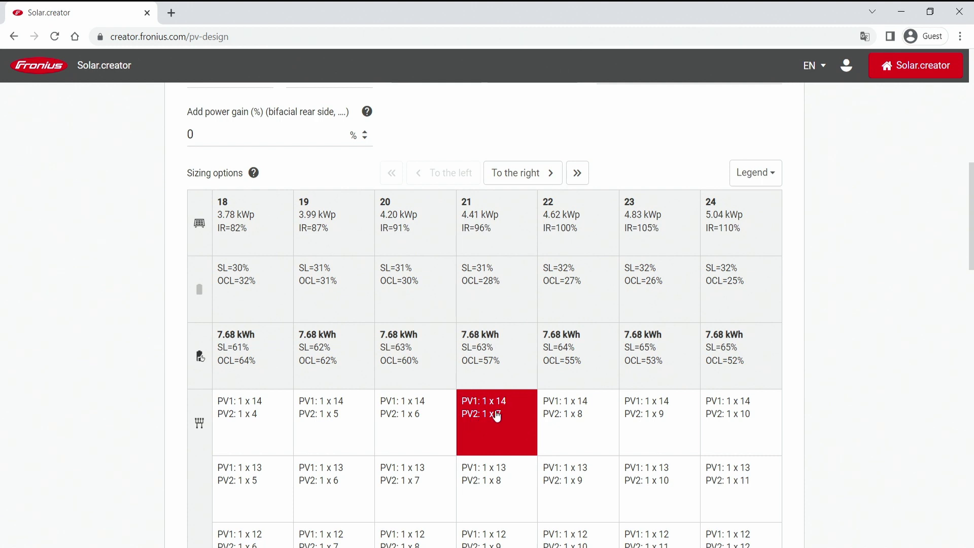
scroll(496, 413, "down", 2)
left_click(496, 413)
scroll(496, 416, "down", 3)
left_click(497, 416)
scroll(496, 416, "down", 1)
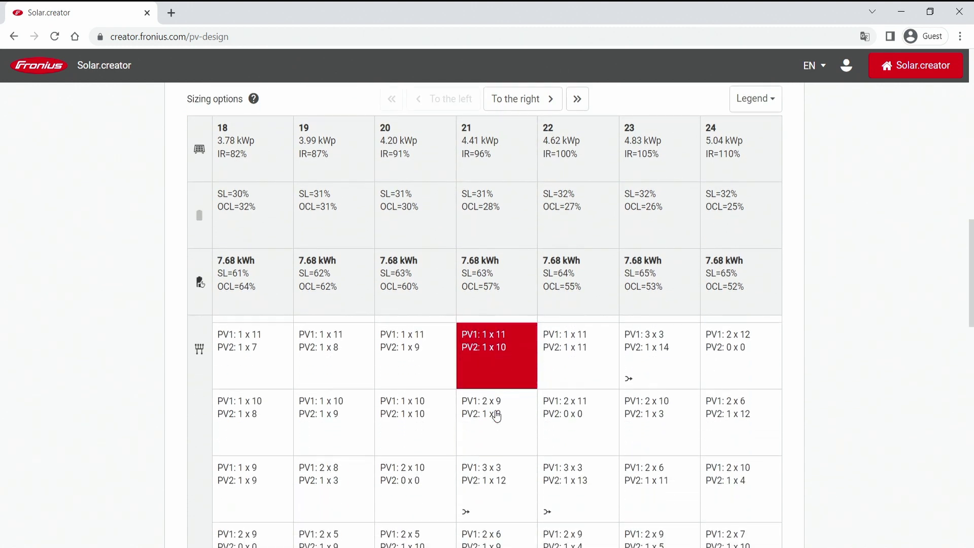
left_click(497, 416)
scroll(496, 416, "down", 1)
- Compare layouts PV1: 3 x 3 / PV2: 1 x 12, 2 x 8 / 1 x 5 and 2 x 7 / 1 x 7, then reselect 1 x 14 / 1 x 7
left_click(497, 416)
scroll(497, 416, "down", 2)
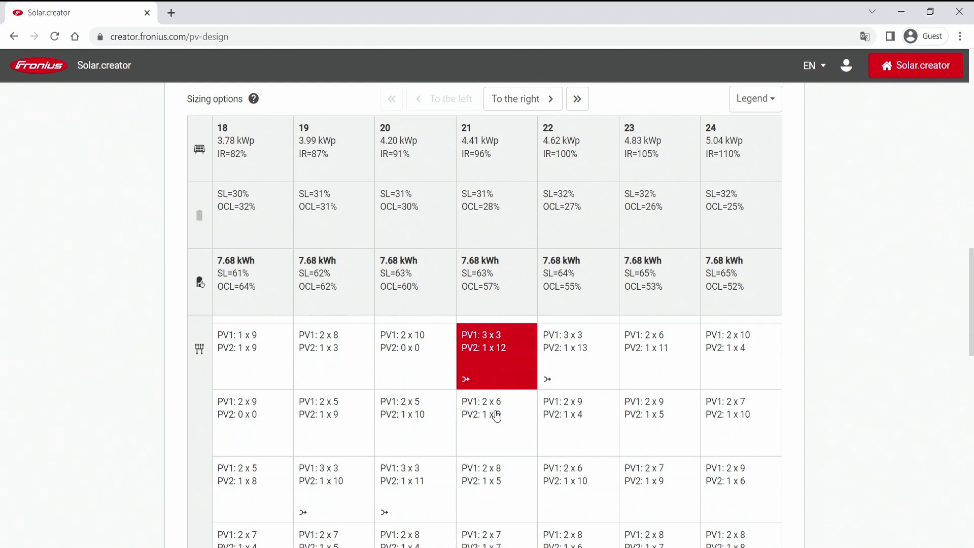
left_click(497, 416)
scroll(497, 416, "down", 1)
left_click(496, 416)
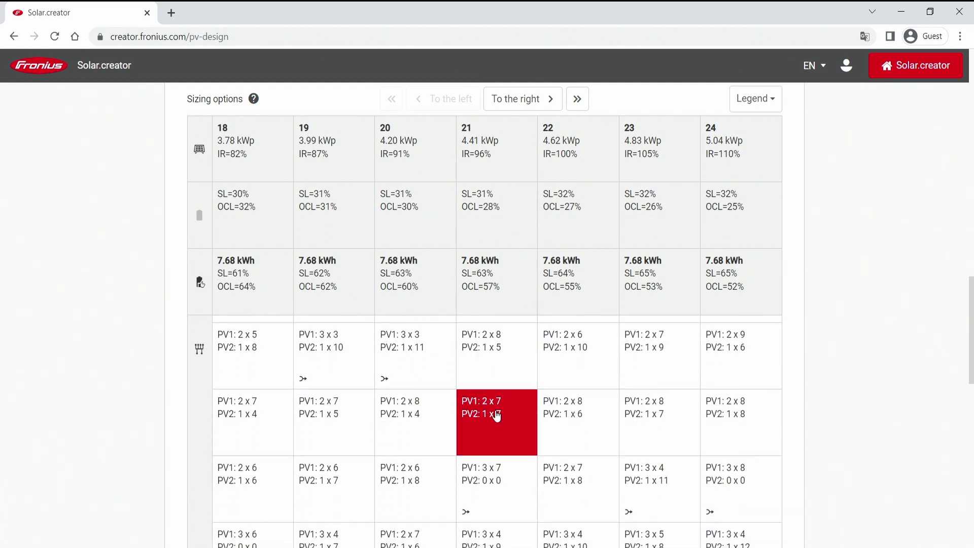
scroll(497, 416, "down", 3)
left_click(497, 416)
scroll(496, 416, "up", 6)
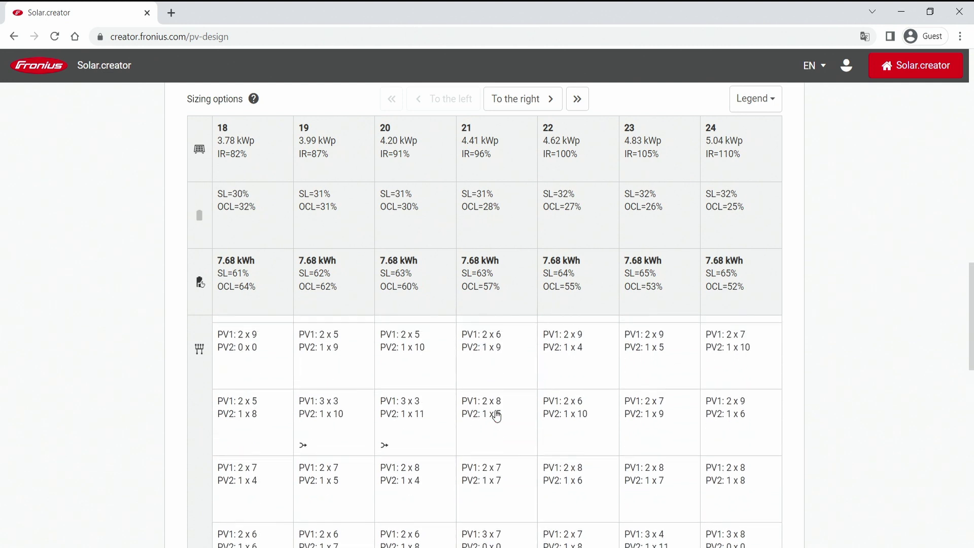
scroll(497, 415, "up", 5)
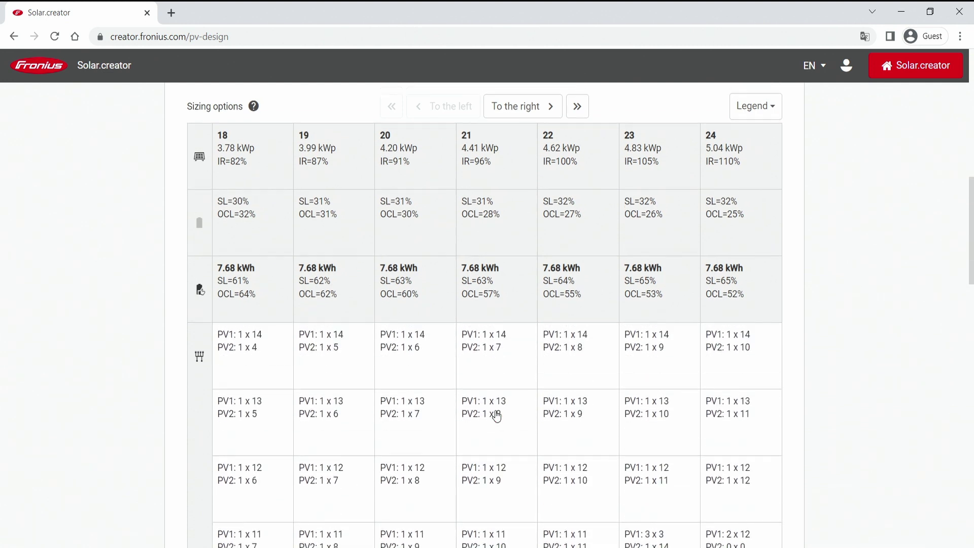
left_click(497, 416)
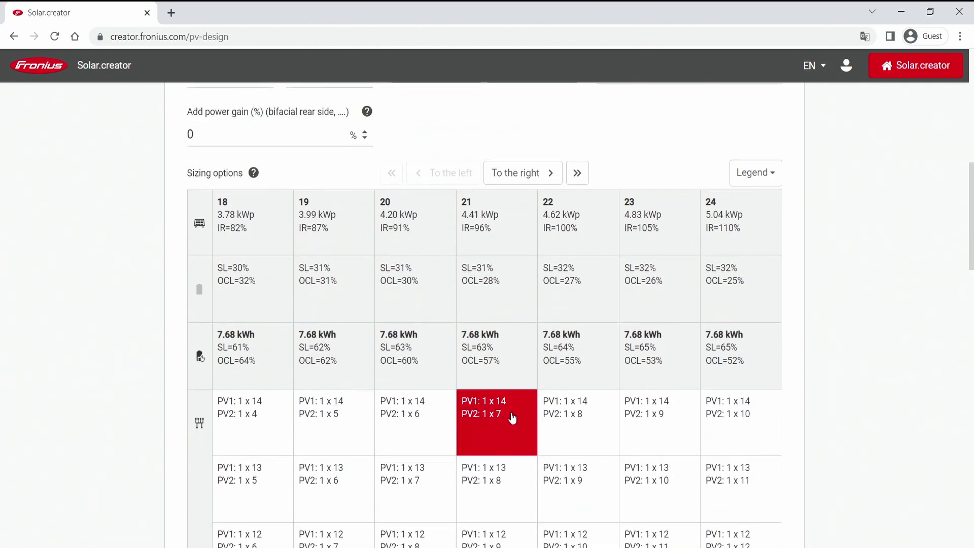
- Show string details: PV1 14 modules at 2.94 kWp and 576.74 V at -10 °C, PV2 7 modules
left_click(512, 415)
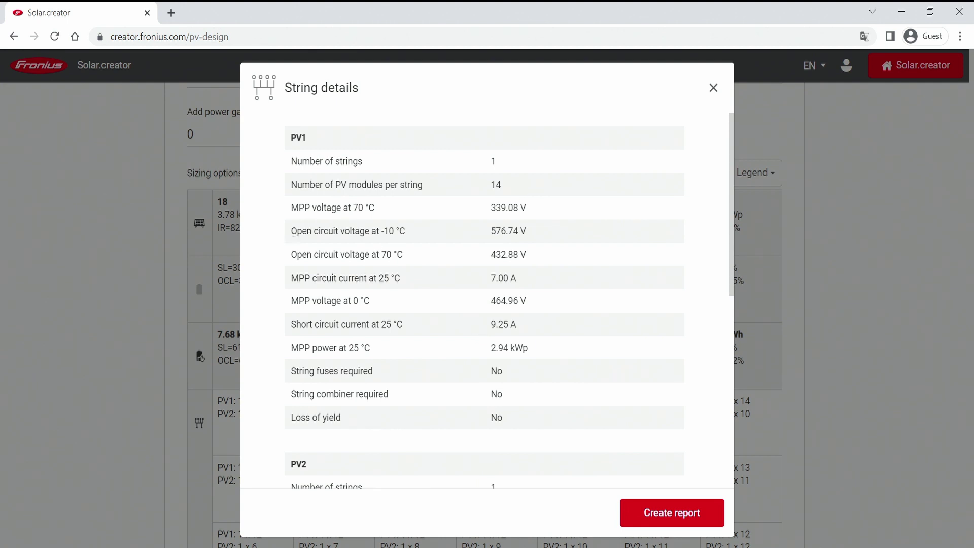
left_click_drag(293, 232, 539, 232)
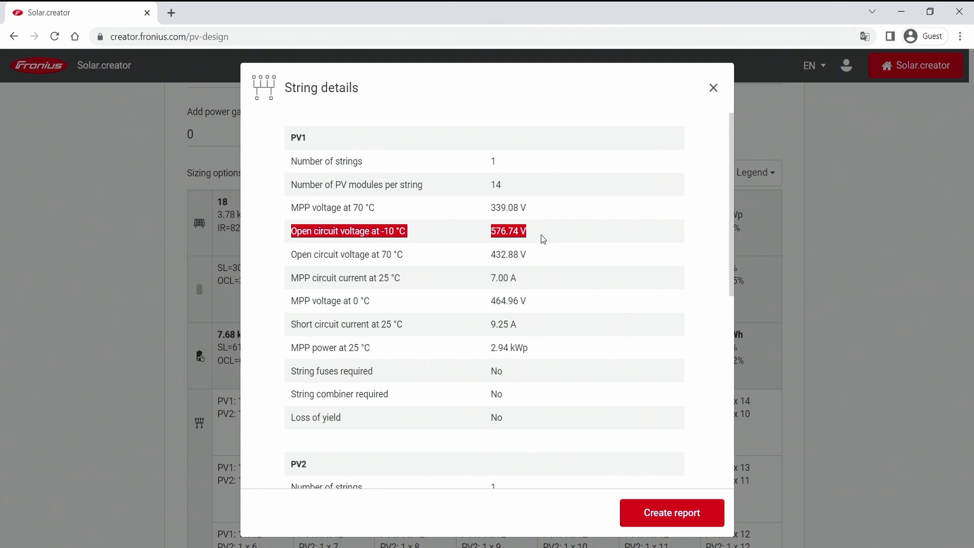
left_click(564, 357)
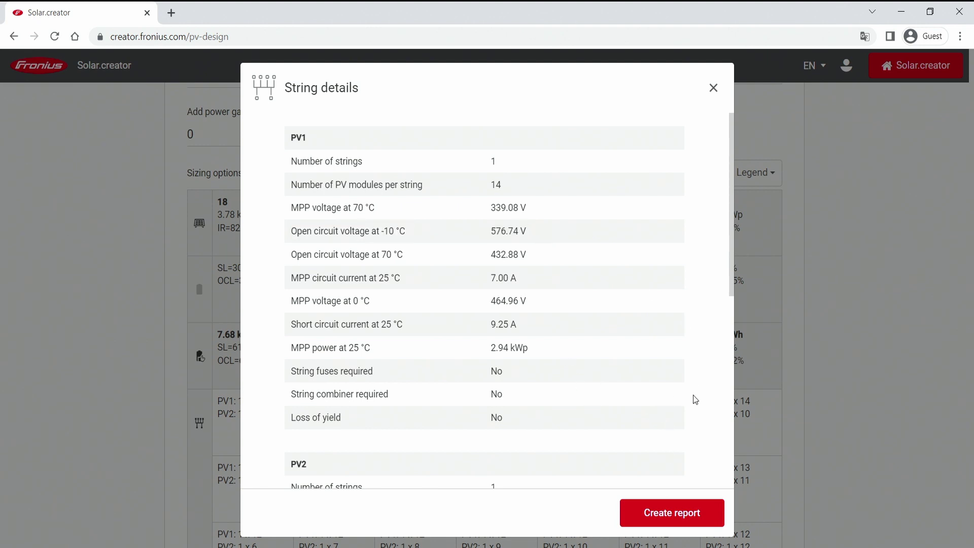
scroll(693, 395, "down", 5)
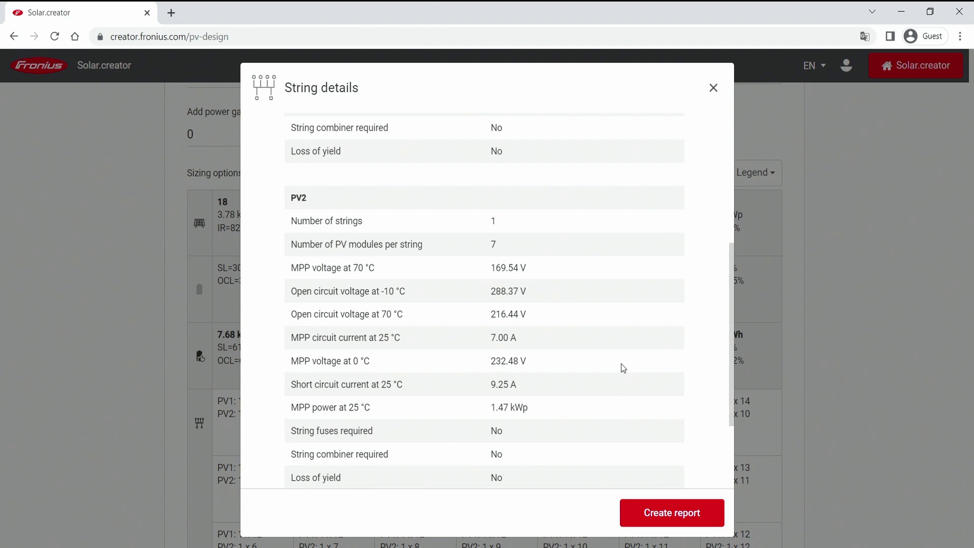
- Close String details and go back to the Solar.creator home project overview
left_click(713, 87)
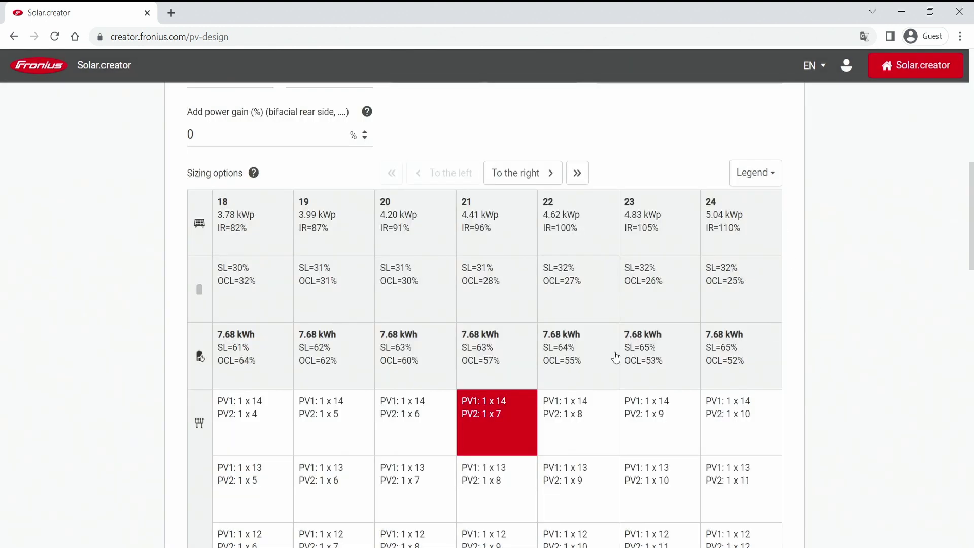
scroll(615, 355, "up", 8)
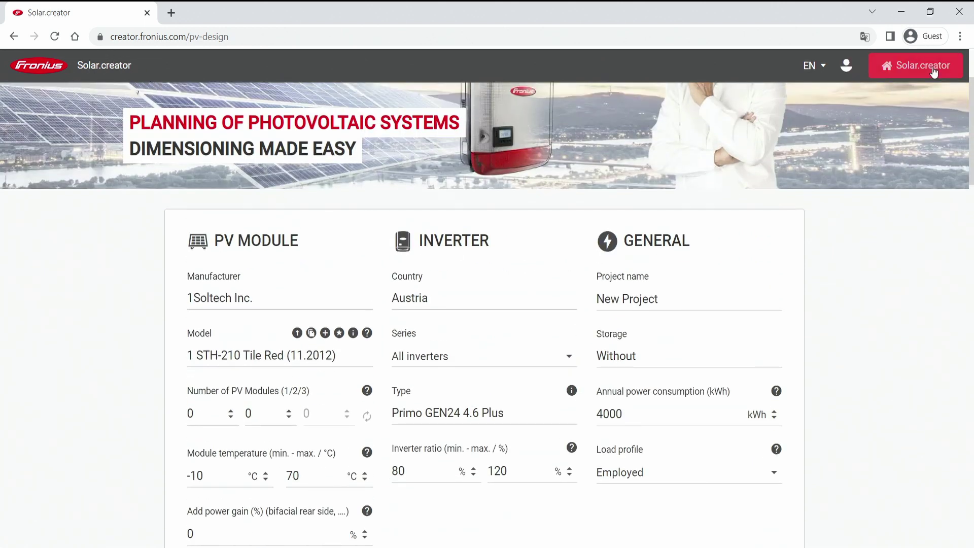
left_click(103, 71)
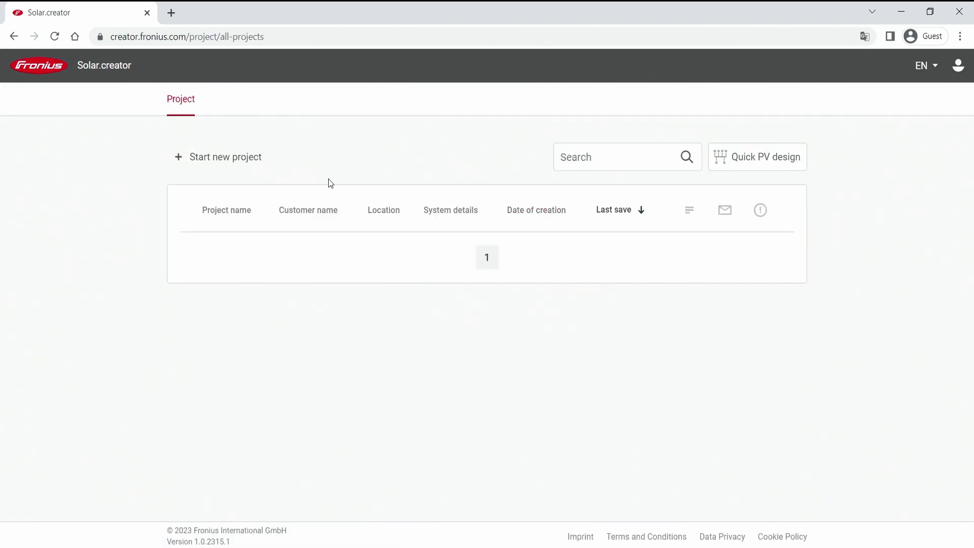
- Start a new project and name it 'Test'
left_click(217, 159)
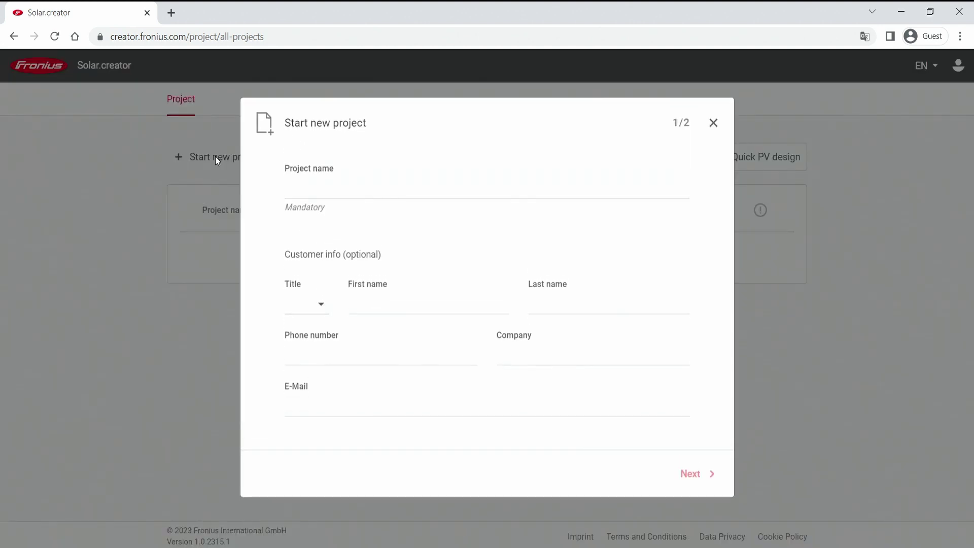
left_click(372, 195)
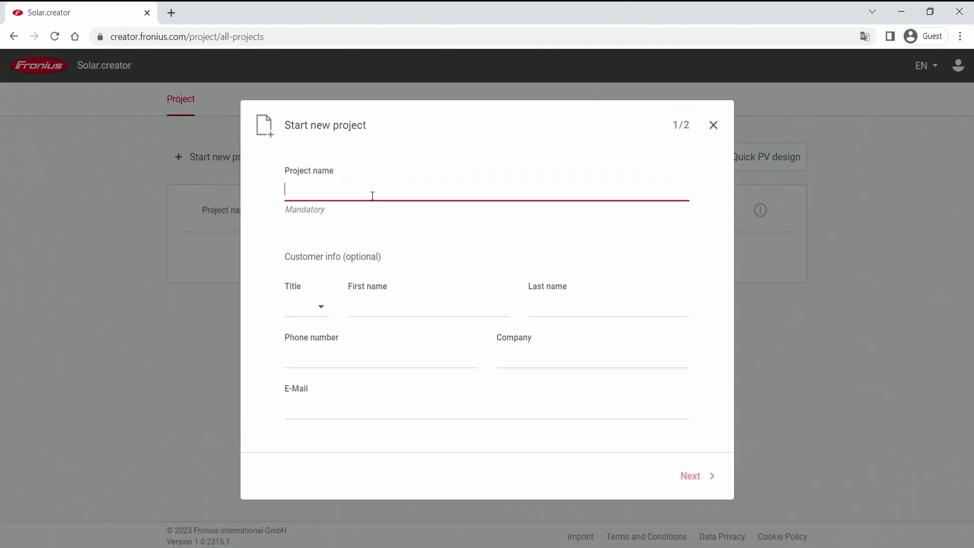
type("Test")
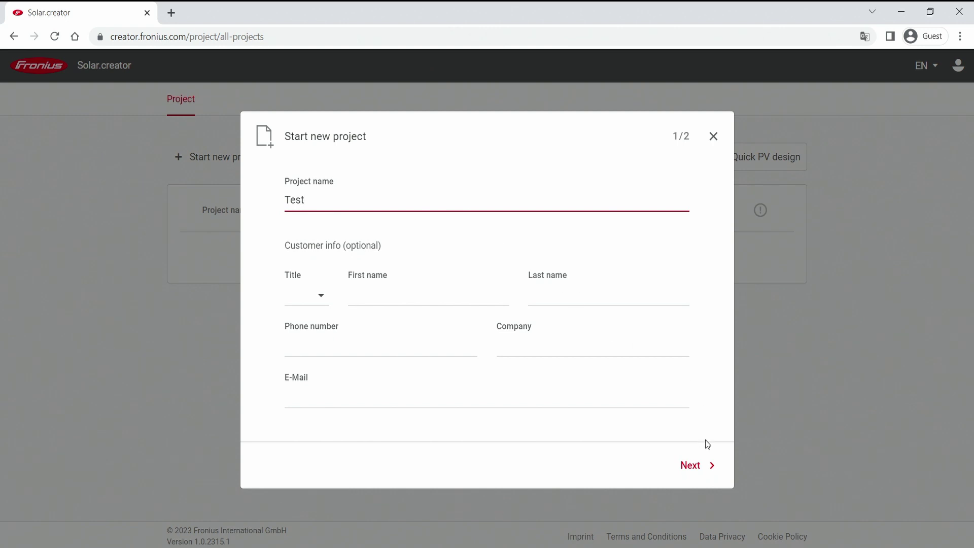
- Choose presets: remove Commercial and add EV and Ohmpilot, keeping Residential and Battery
left_click(691, 467)
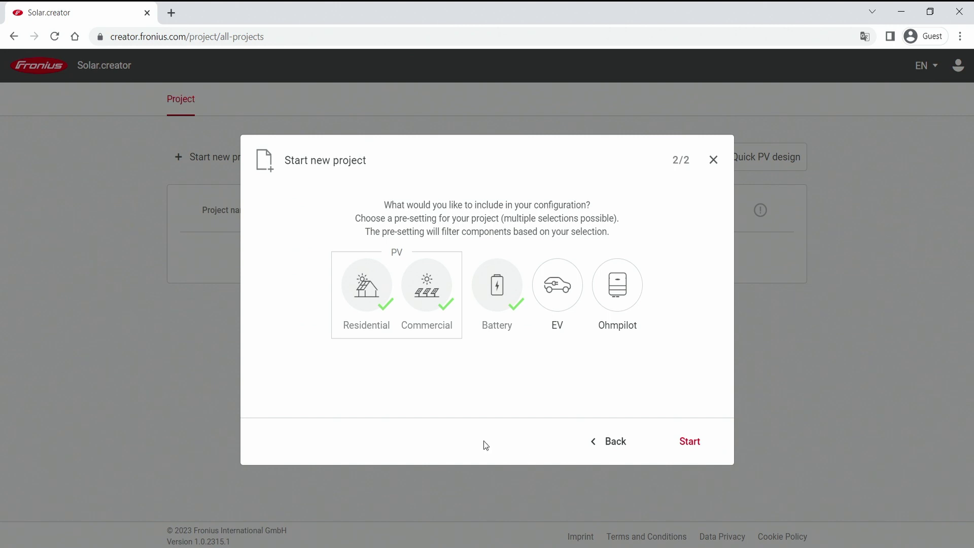
left_click(439, 289)
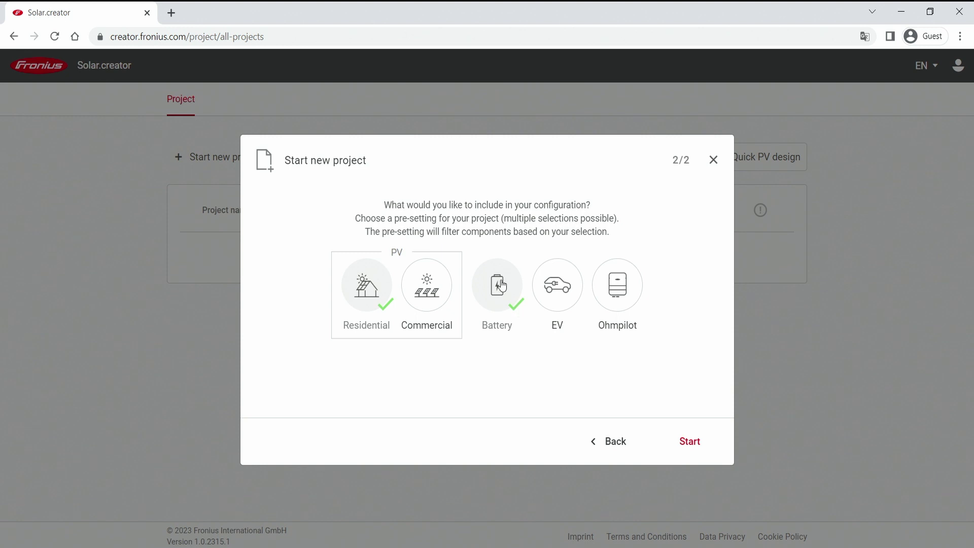
left_click(557, 287)
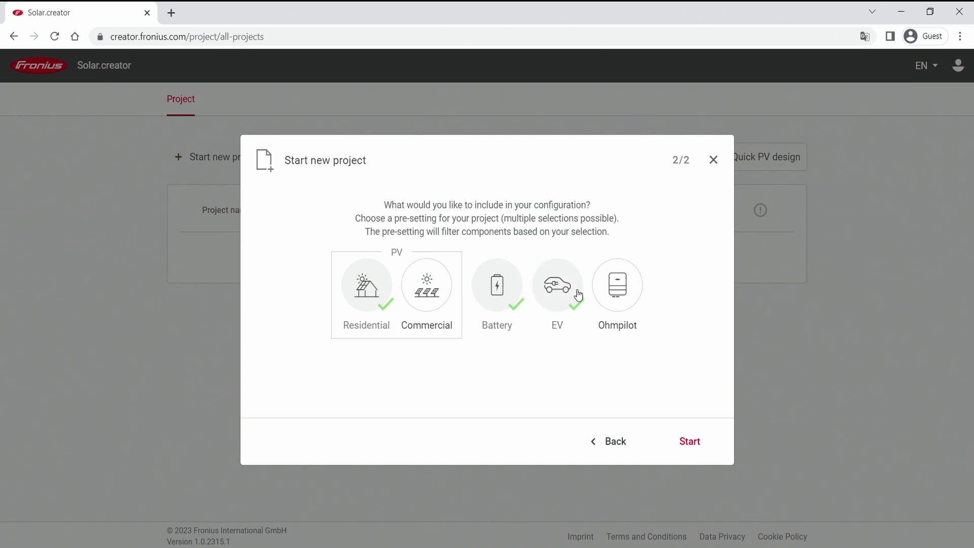
left_click(634, 294)
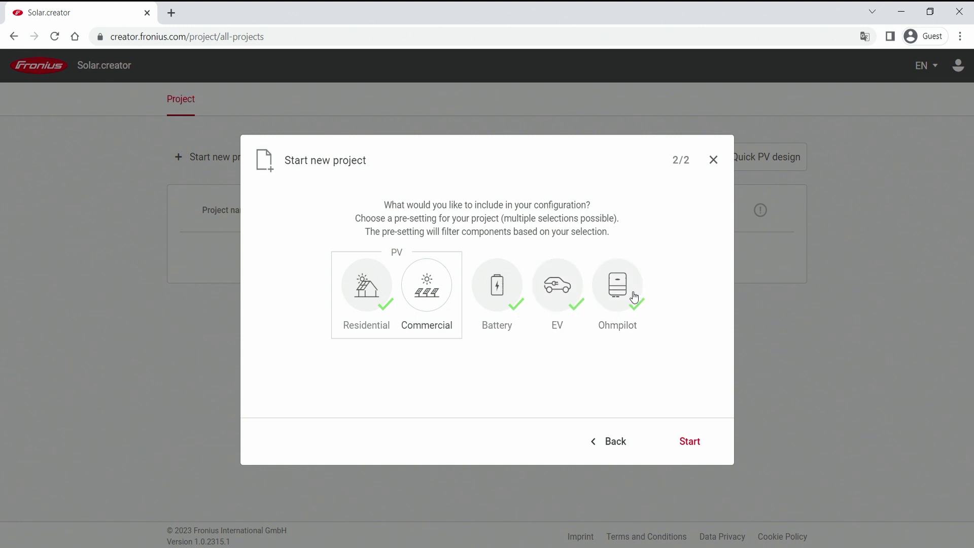
- Create the Test project so its Location page opens
left_click(693, 446)
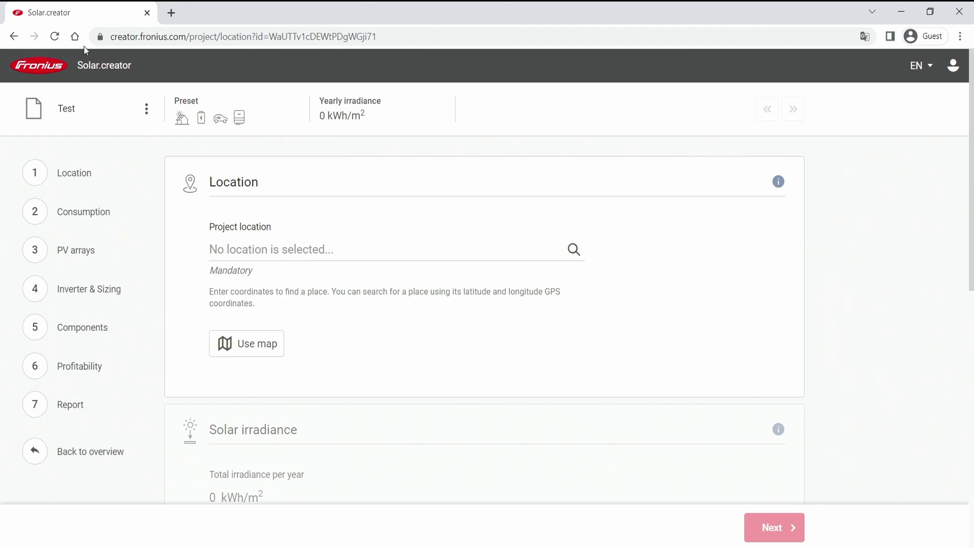
- Return from the Test project to the All projects overview
left_click(116, 70)
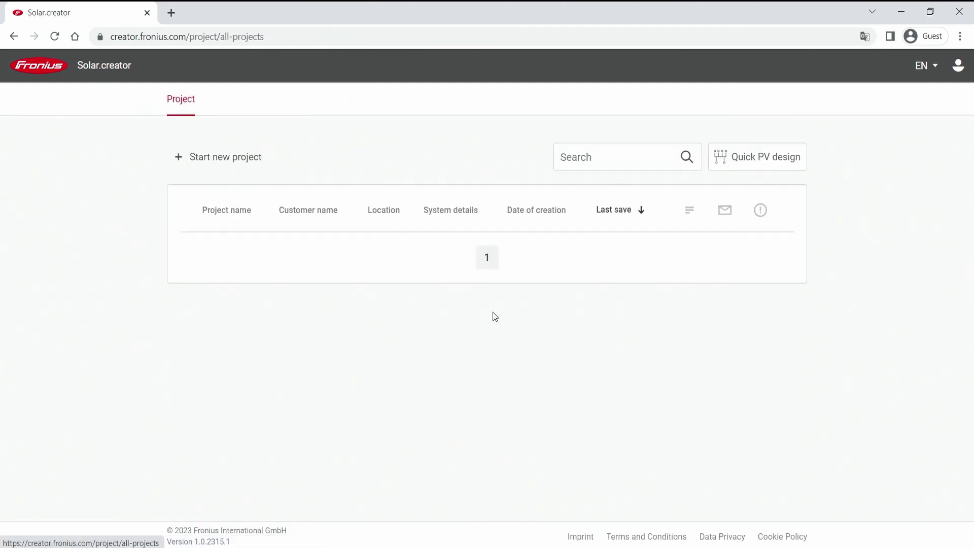